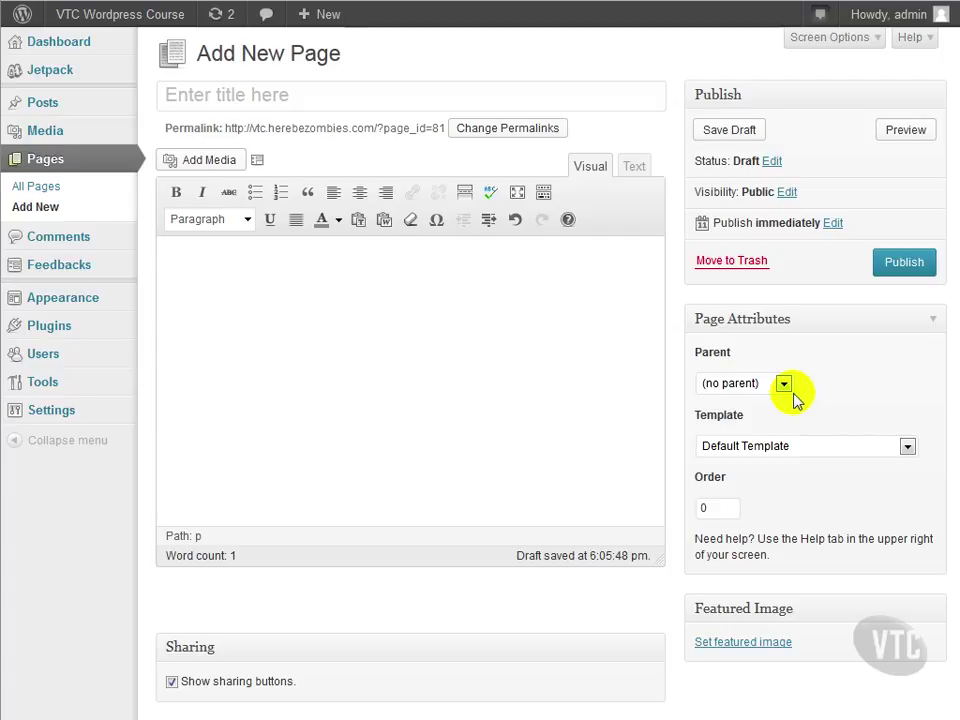
pyautogui.click(762, 386)
pyautogui.click(763, 387)
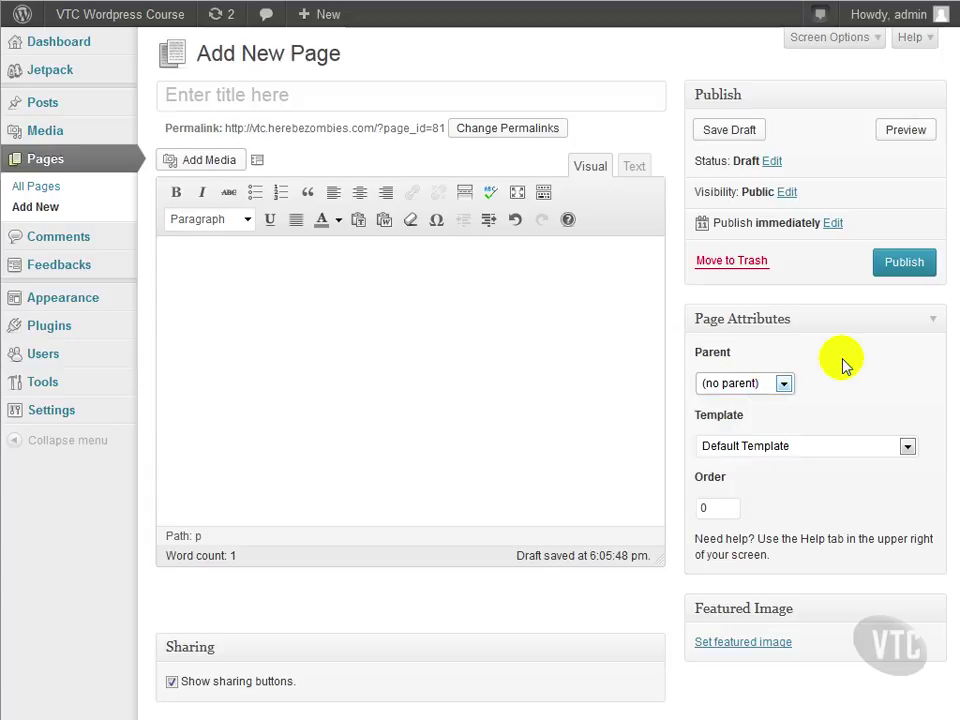
pyautogui.click(828, 453)
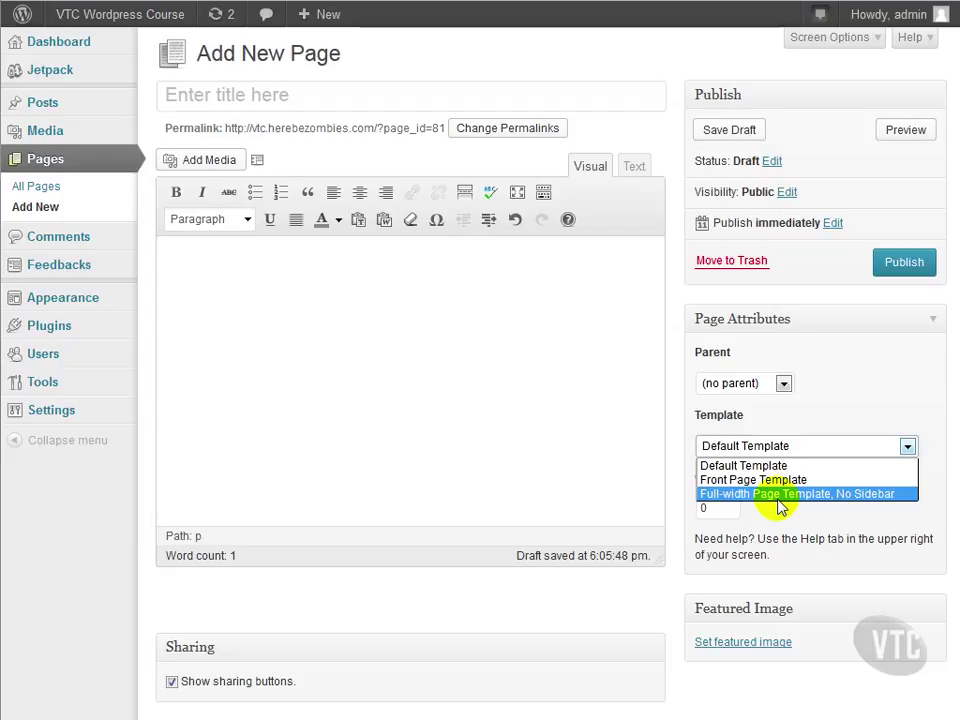
pyautogui.click(790, 445)
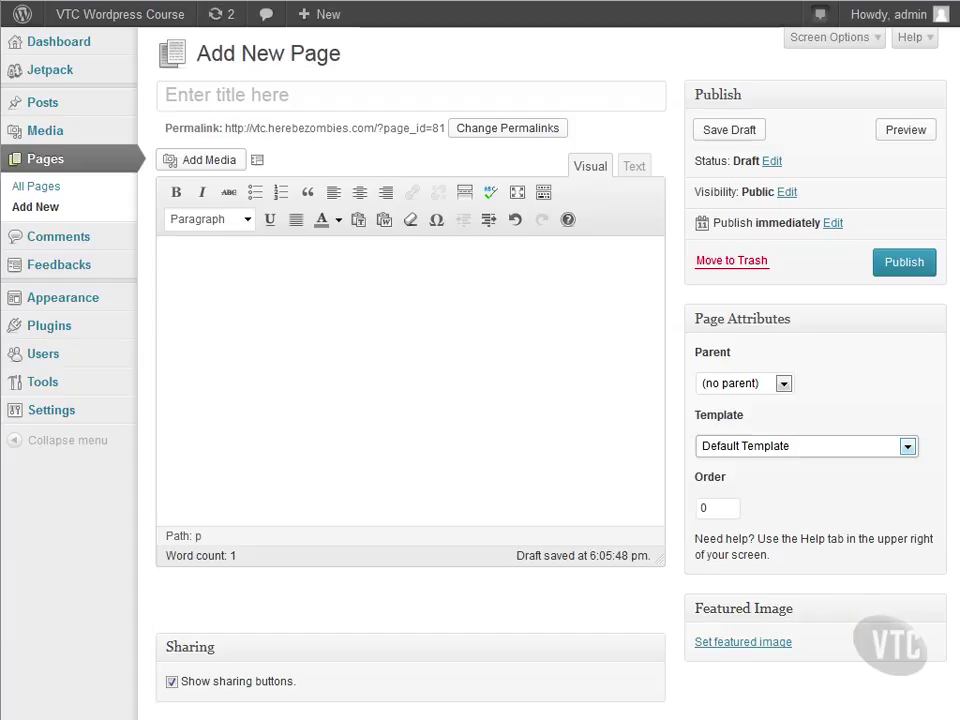
# - Title the new page "About Us" and enter "Contact us!" as the first line of its body
pyautogui.click(240, 95)
pyautogui.write('Abous')
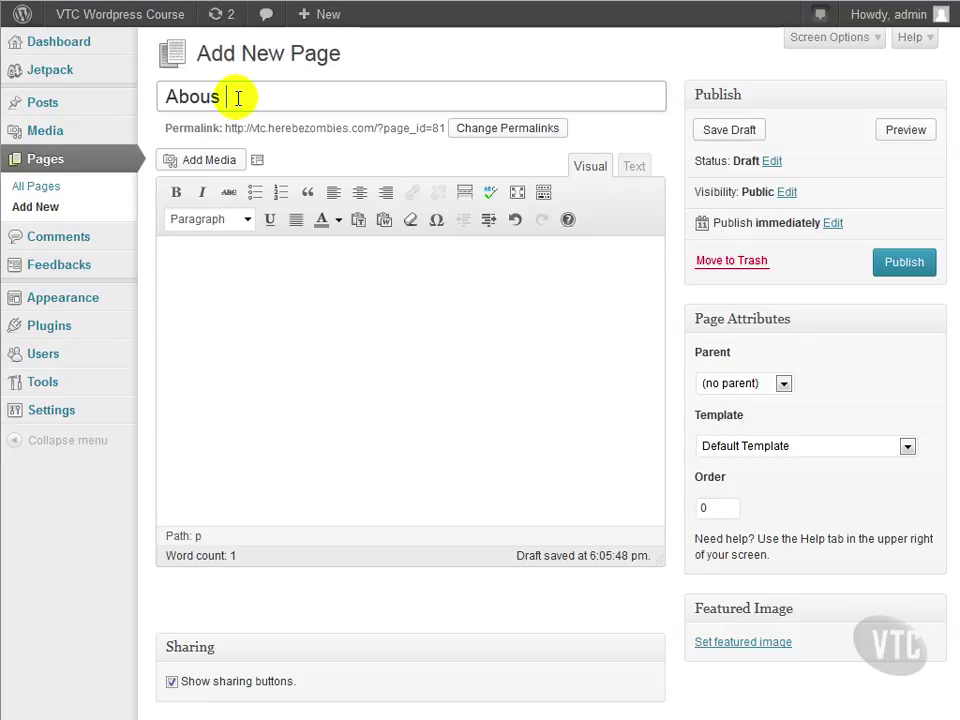
pyautogui.press('BackSpace')
pyautogui.write('t Us')
pyautogui.click(283, 382)
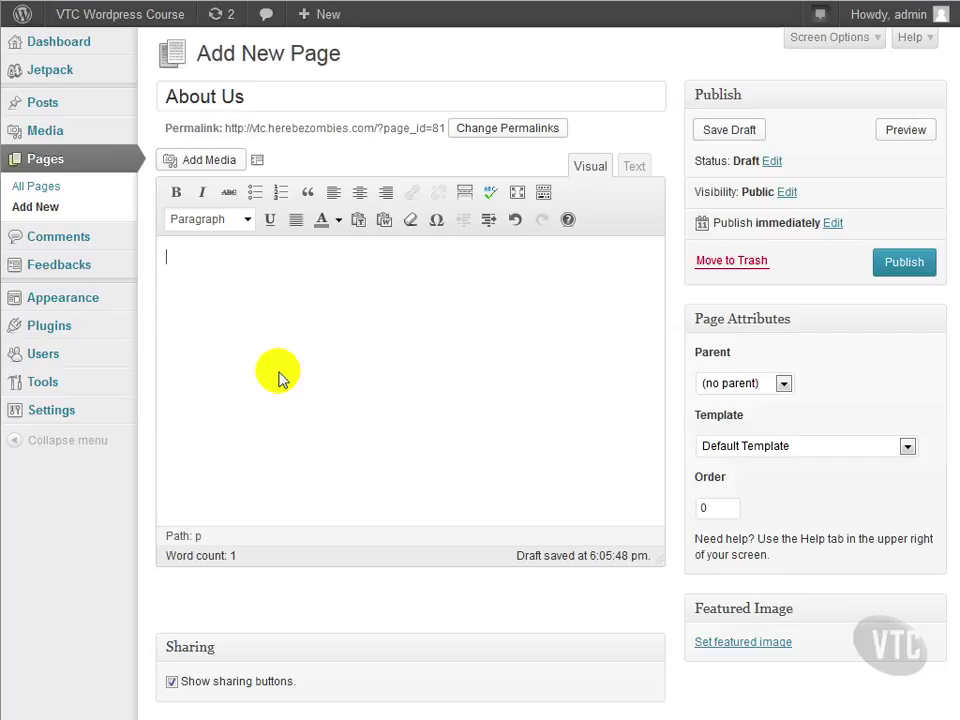
pyautogui.write('Contact us!')
pyautogui.press('Return')
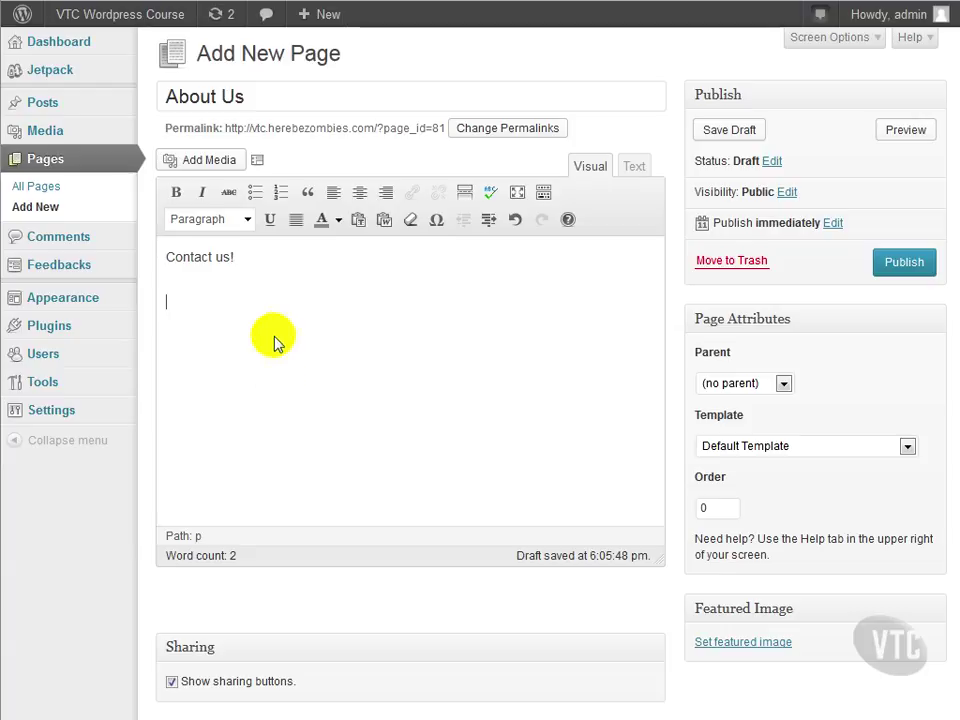
# - Start a custom contact form below the "Contact us!" line and remove its Website and Comment fields
pyautogui.click(259, 162)
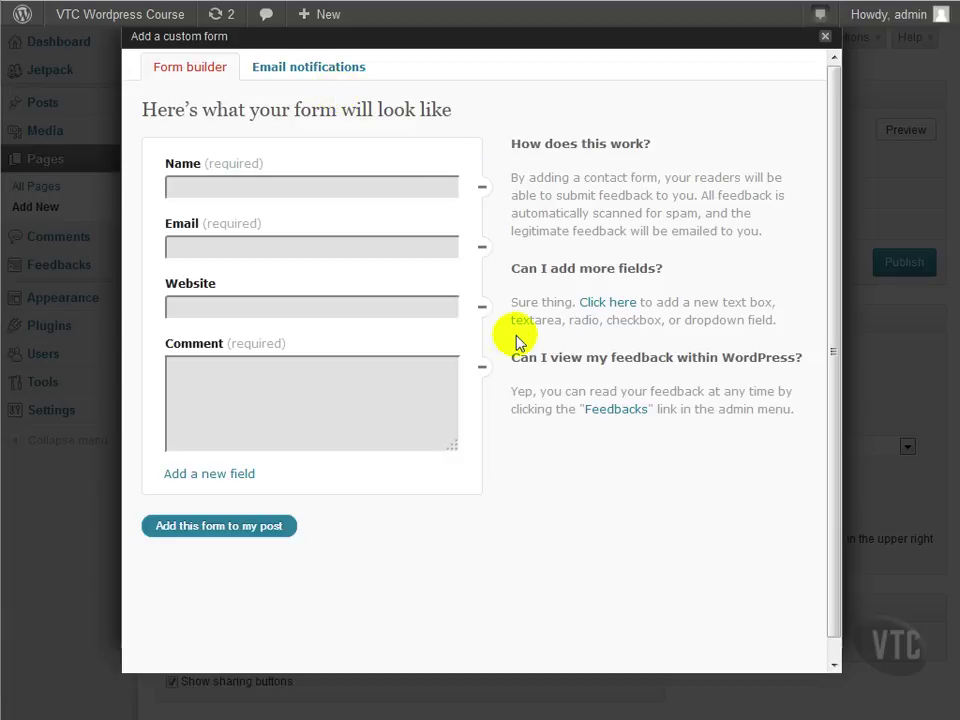
pyautogui.moveTo(486, 238)
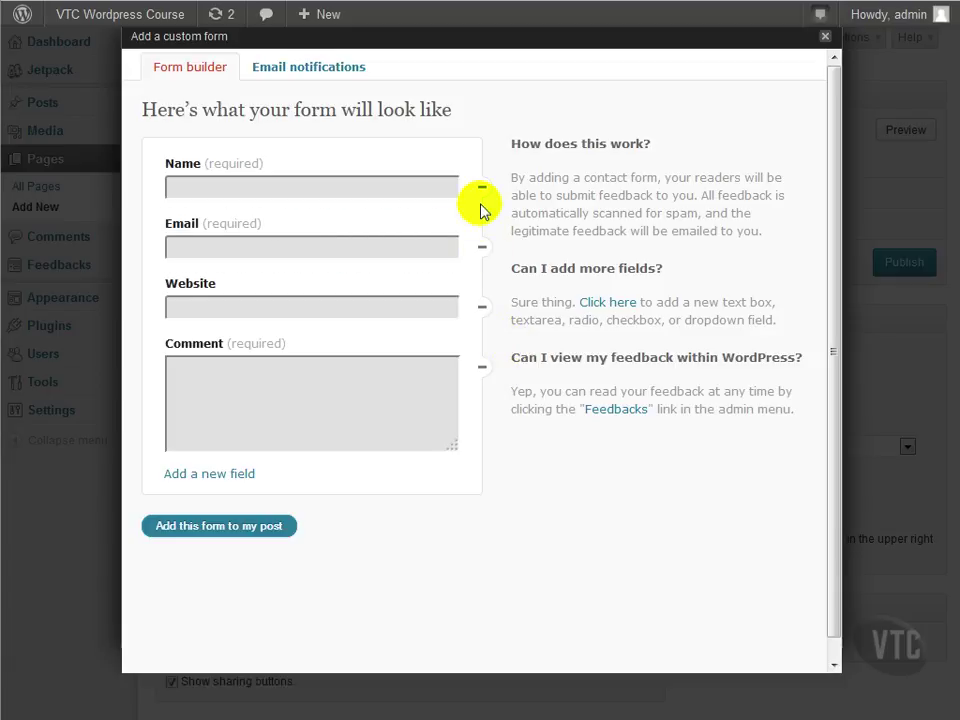
pyautogui.moveTo(485, 315)
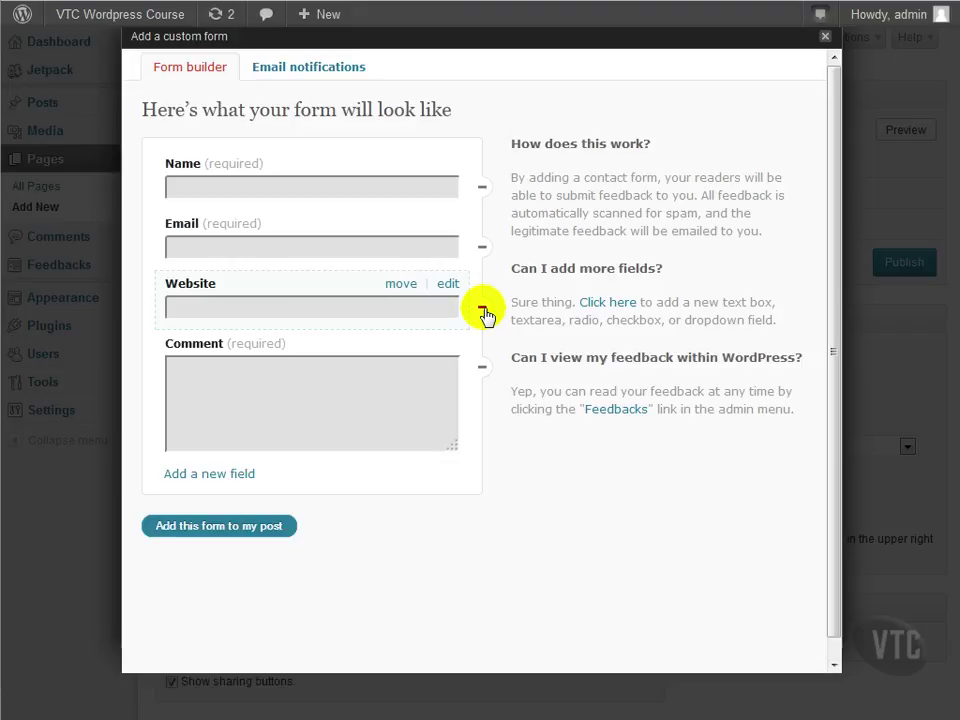
pyautogui.click(483, 310)
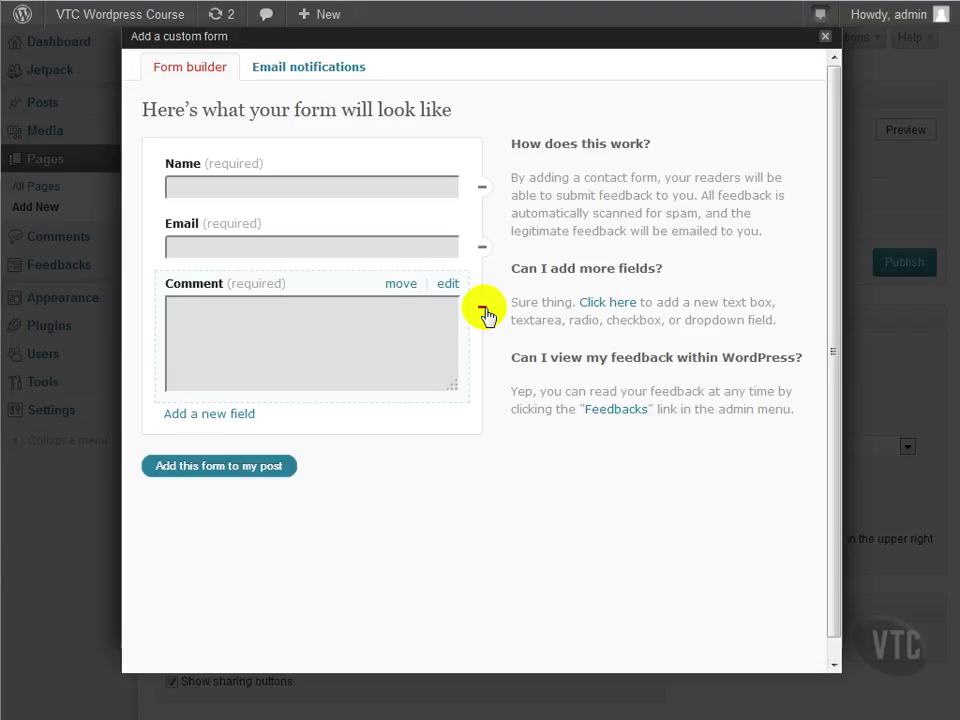
pyautogui.click(483, 310)
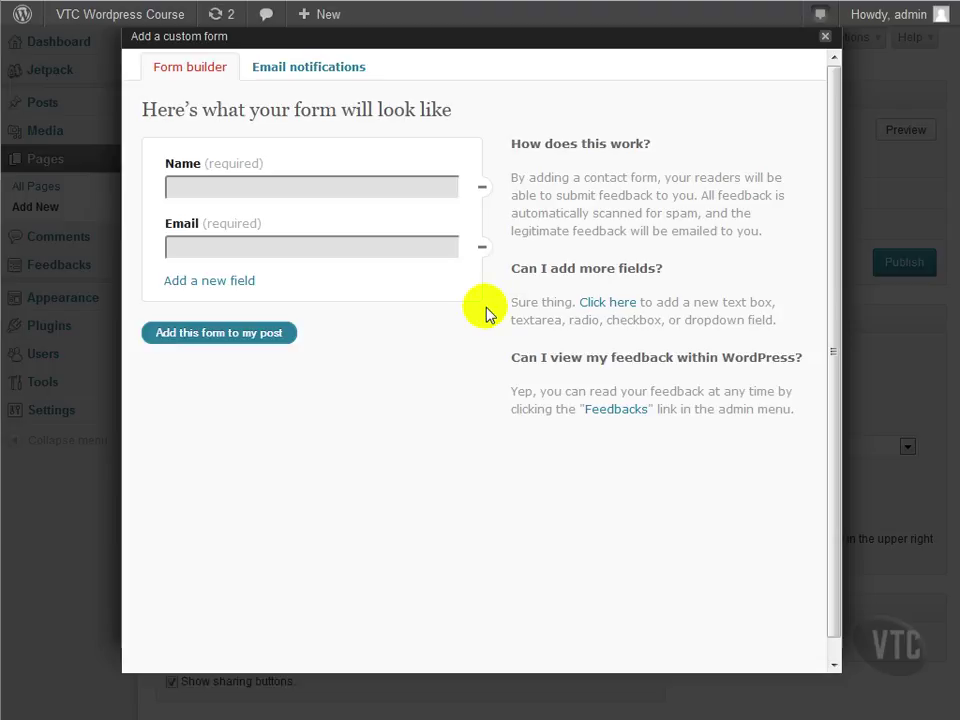
# - Add an optional text field labelled "Phone" to the contact form and save it
pyautogui.click(212, 281)
pyautogui.write('Phone')
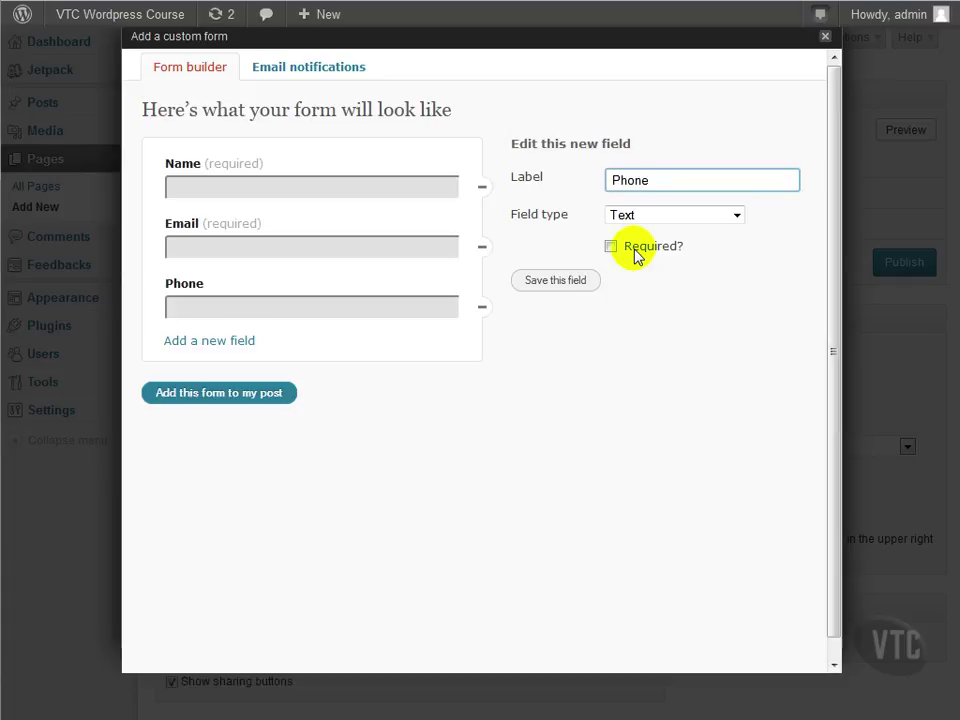
pyautogui.click(540, 282)
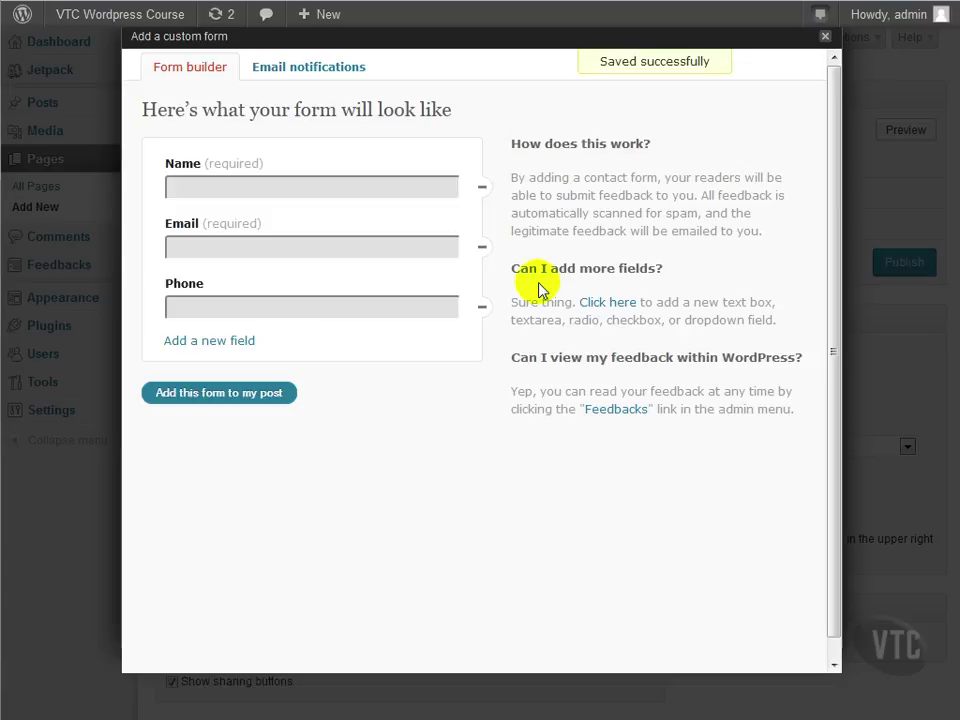
# - Add a required Textarea field labelled "Tell me about your garden!" to the contact form
pyautogui.click(234, 344)
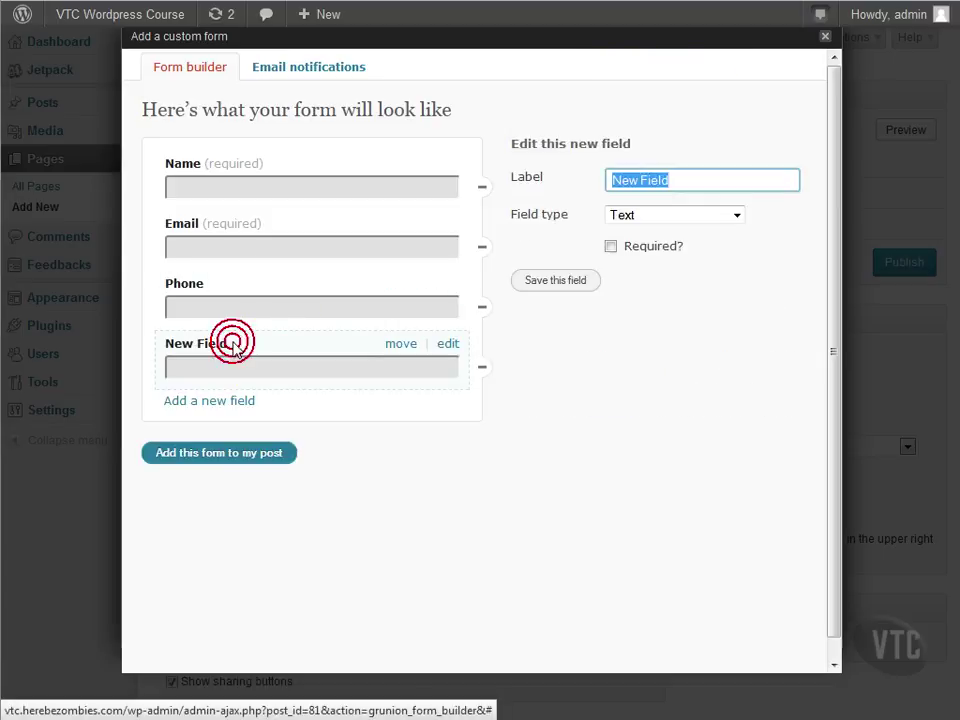
pyautogui.write('Tell me about your garden!')
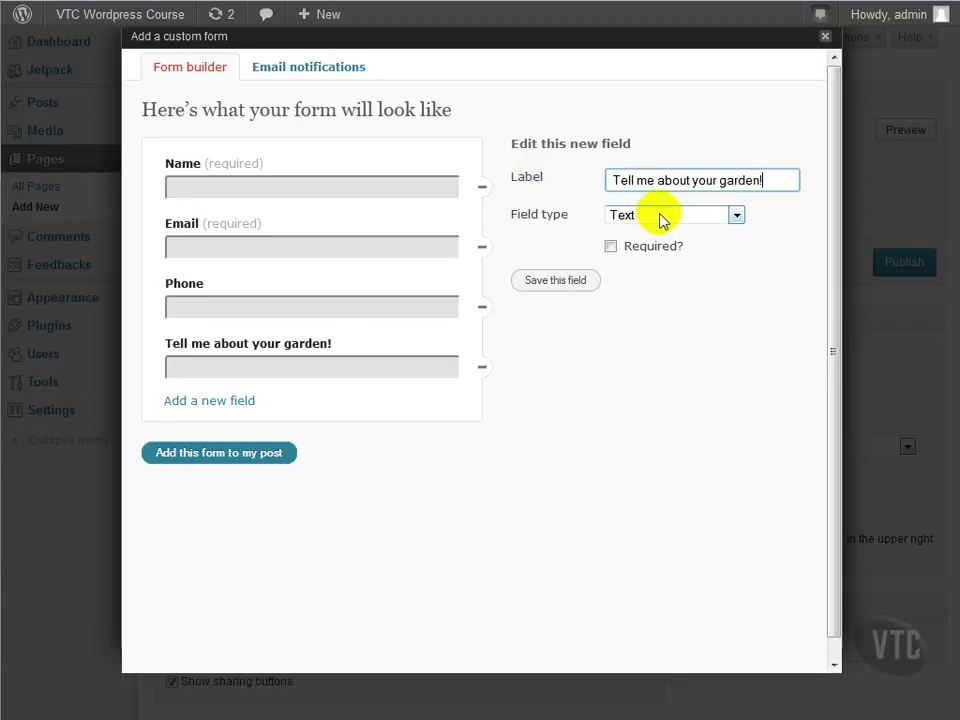
pyautogui.click(658, 217)
pyautogui.click(660, 324)
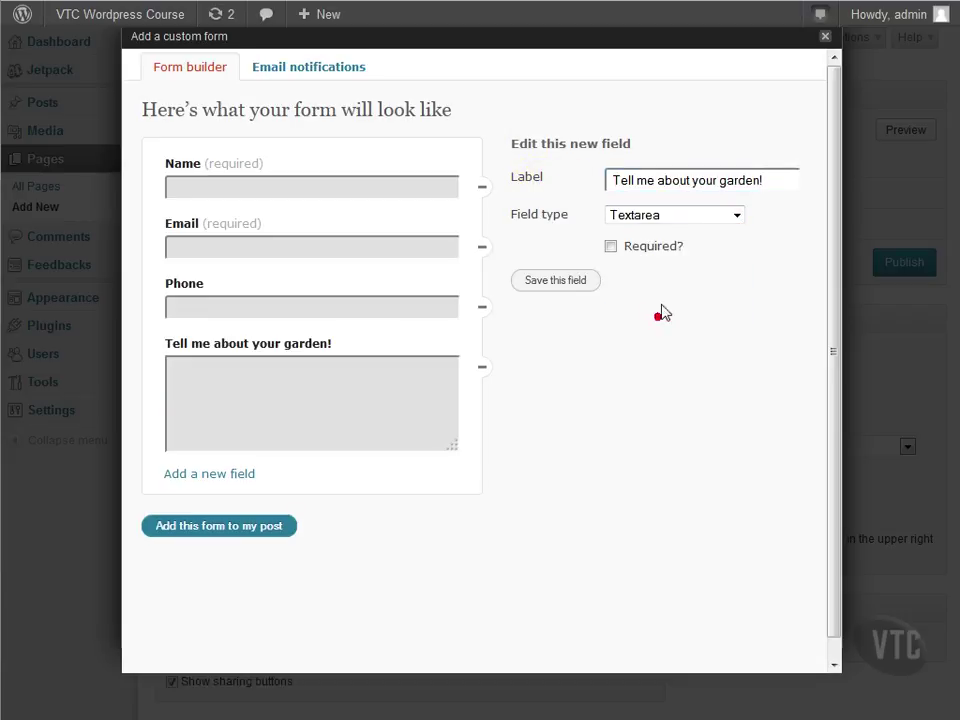
pyautogui.click(610, 247)
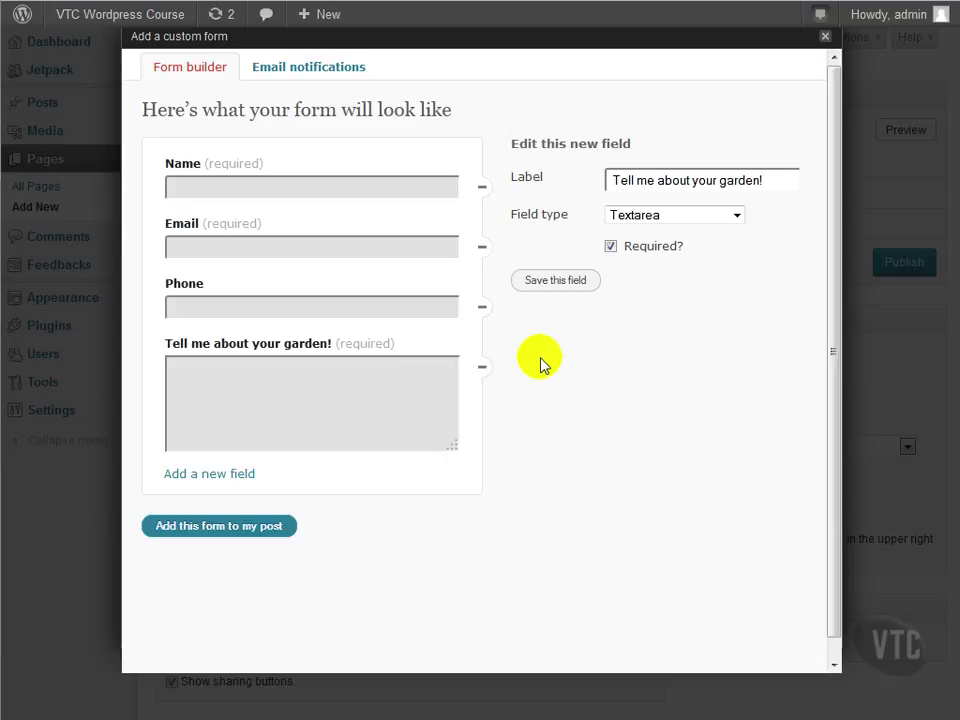
pyautogui.moveTo(422, 300)
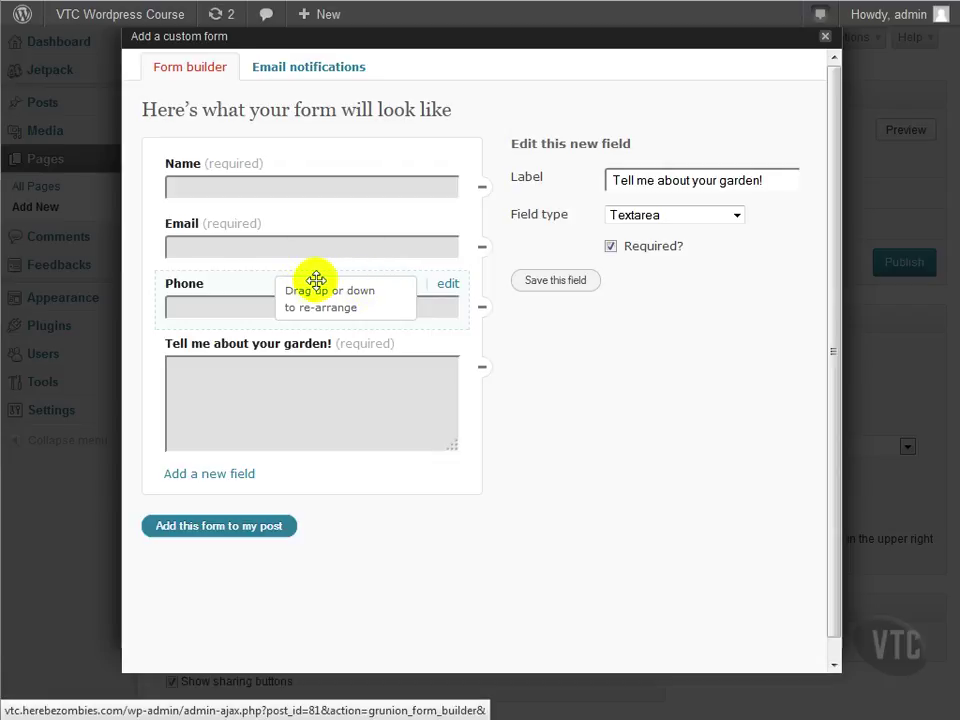
pyautogui.moveTo(397, 228)
pyautogui.mouseDown()
pyautogui.moveTo(375, 418)
pyautogui.moveTo(388, 225)
pyautogui.mouseUp()
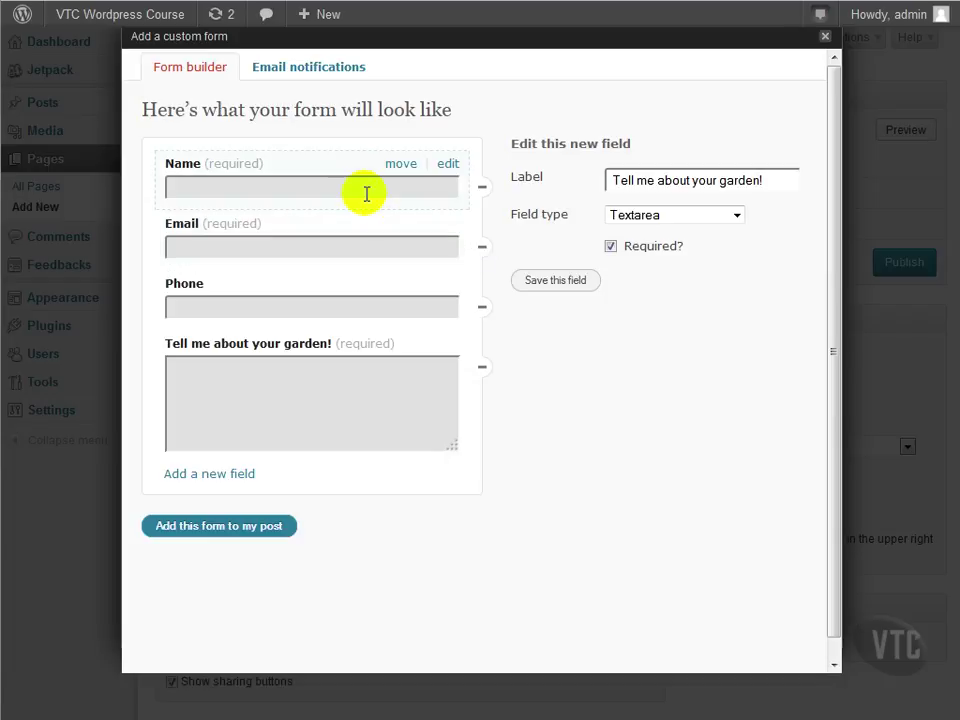
# - Save the form's notification e-mail address and the subject "MyWebsite.com Contact Form Submission", and insert the form into the page
pyautogui.click(291, 70)
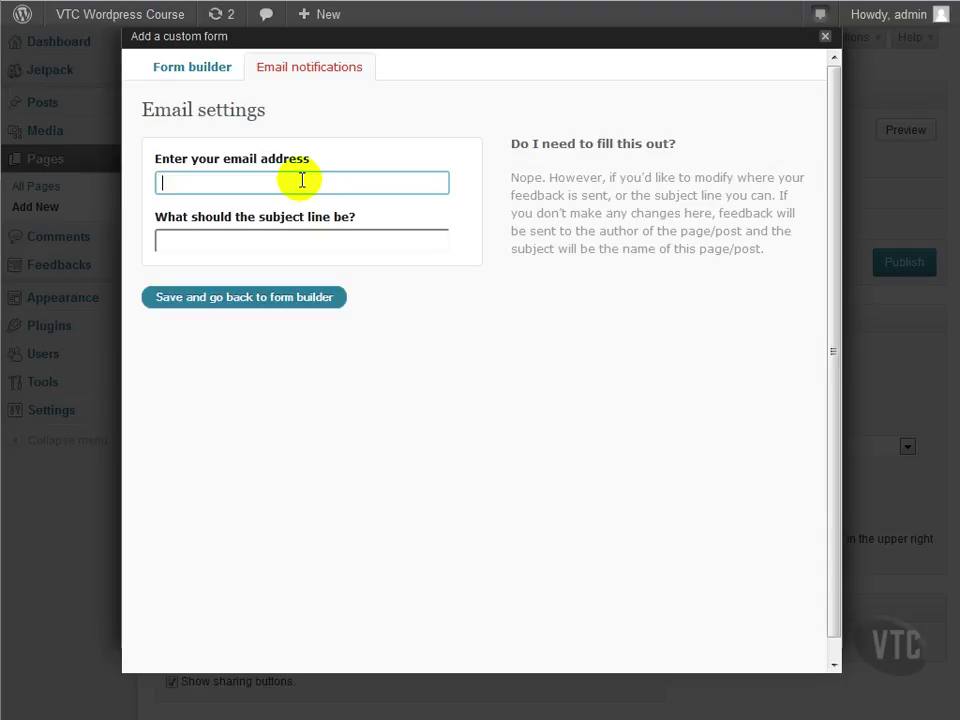
pyautogui.write('noone@nowhere.com')
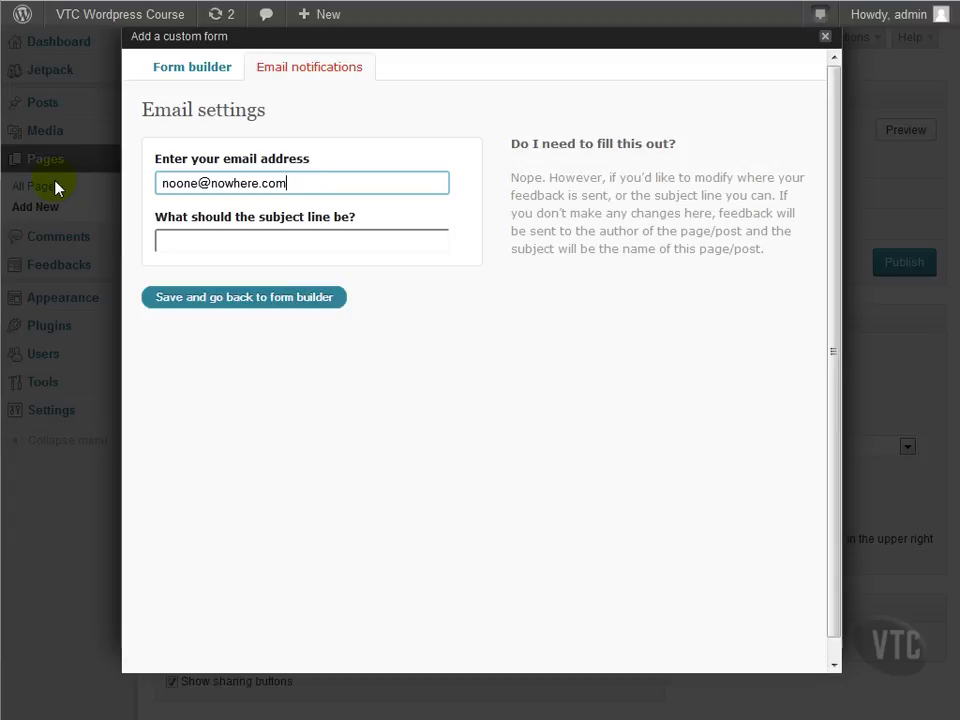
pyautogui.press('Tab')
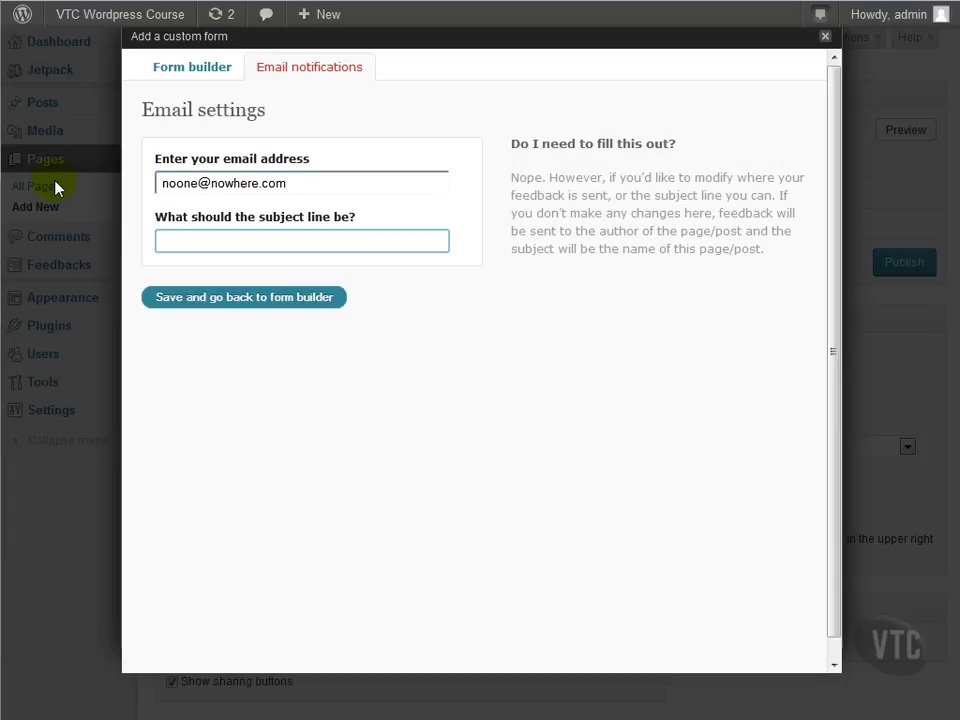
pyautogui.write('MyWebsite.com Co')
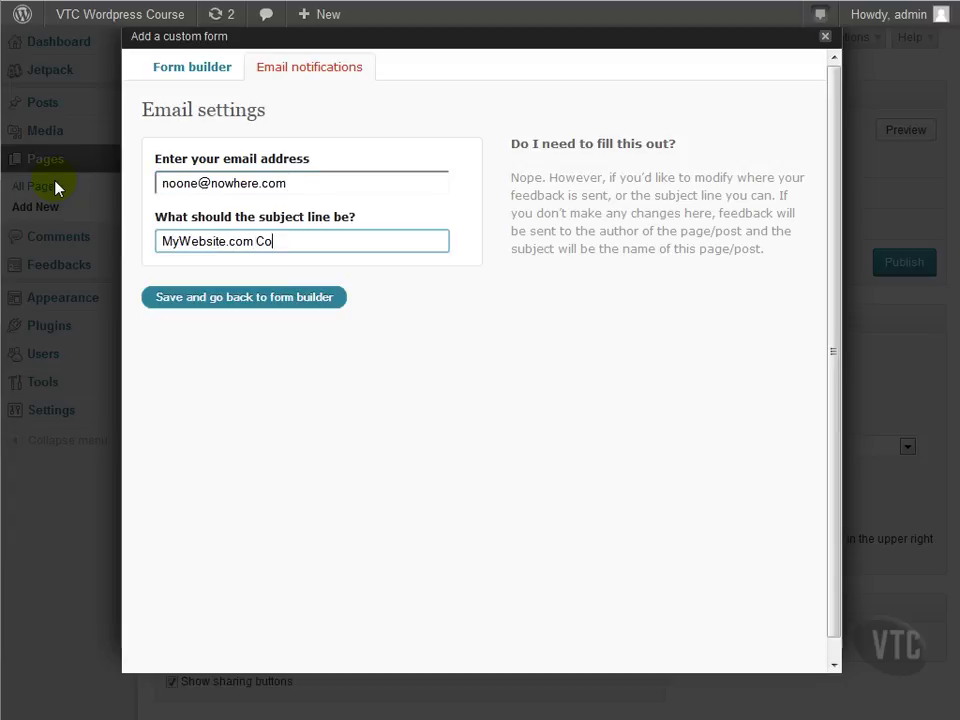
pyautogui.write('ntact Form Submission')
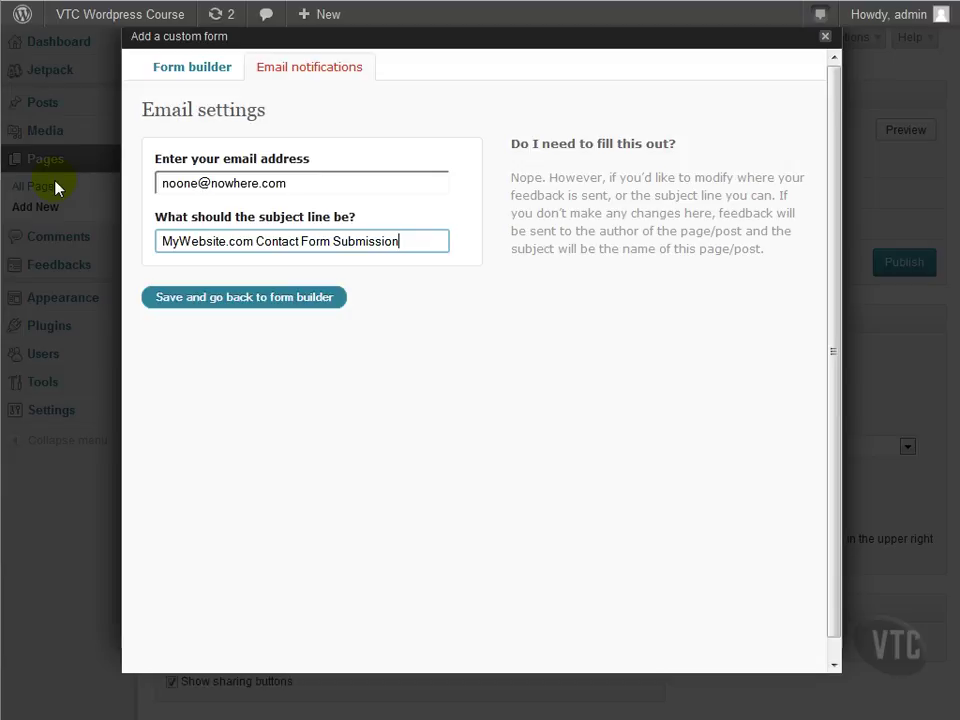
pyautogui.click(224, 298)
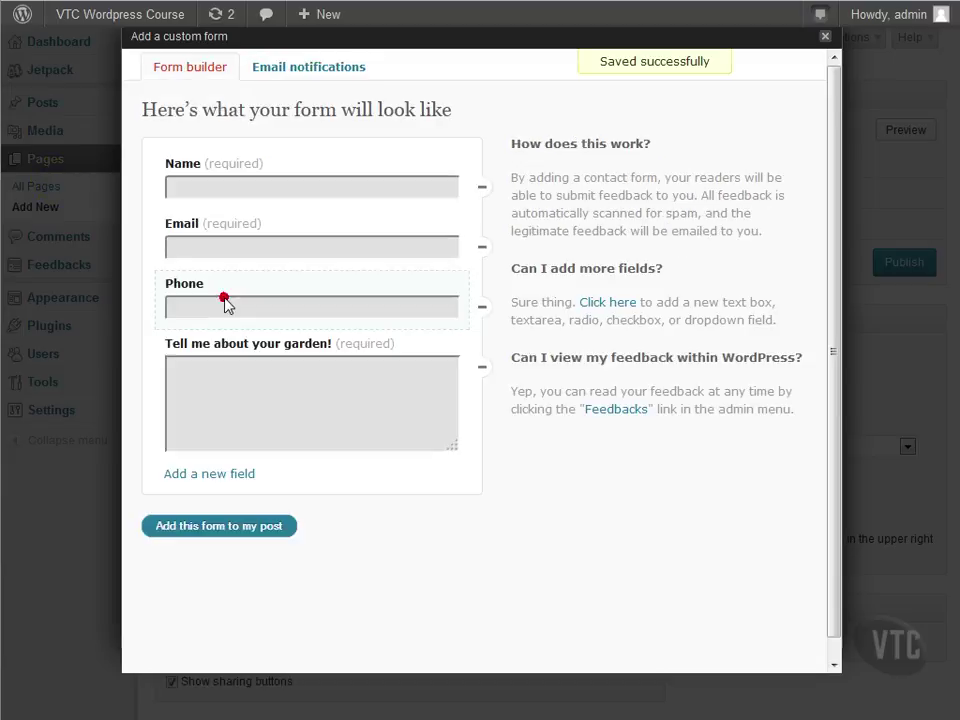
pyautogui.click(238, 540)
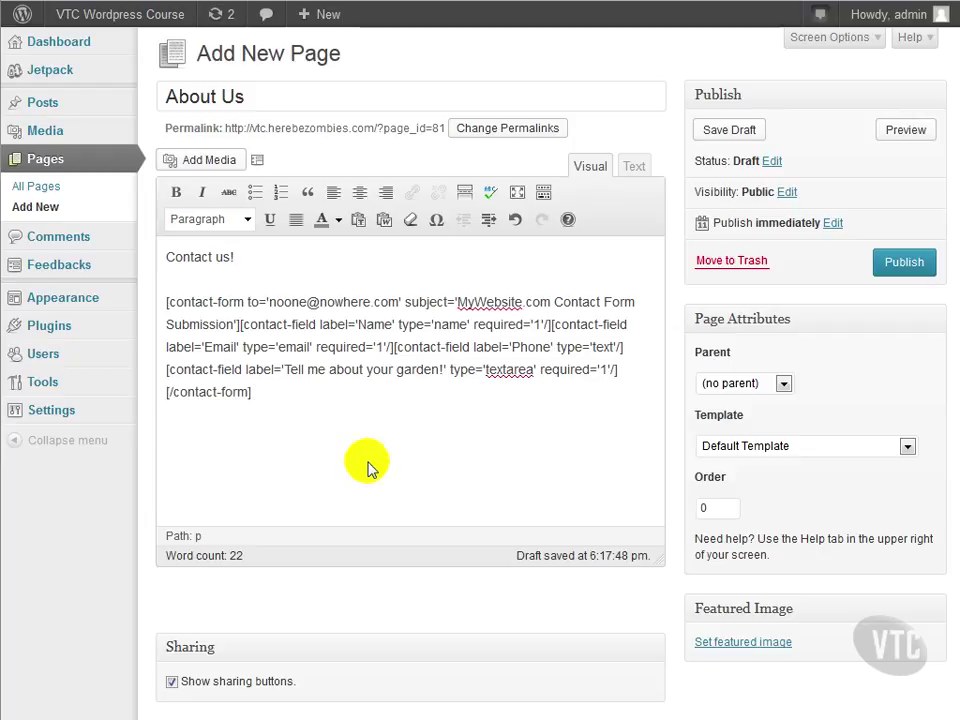
# - Set the yellow tulips picture from the media library as the page's featured image
pyautogui.click(748, 642)
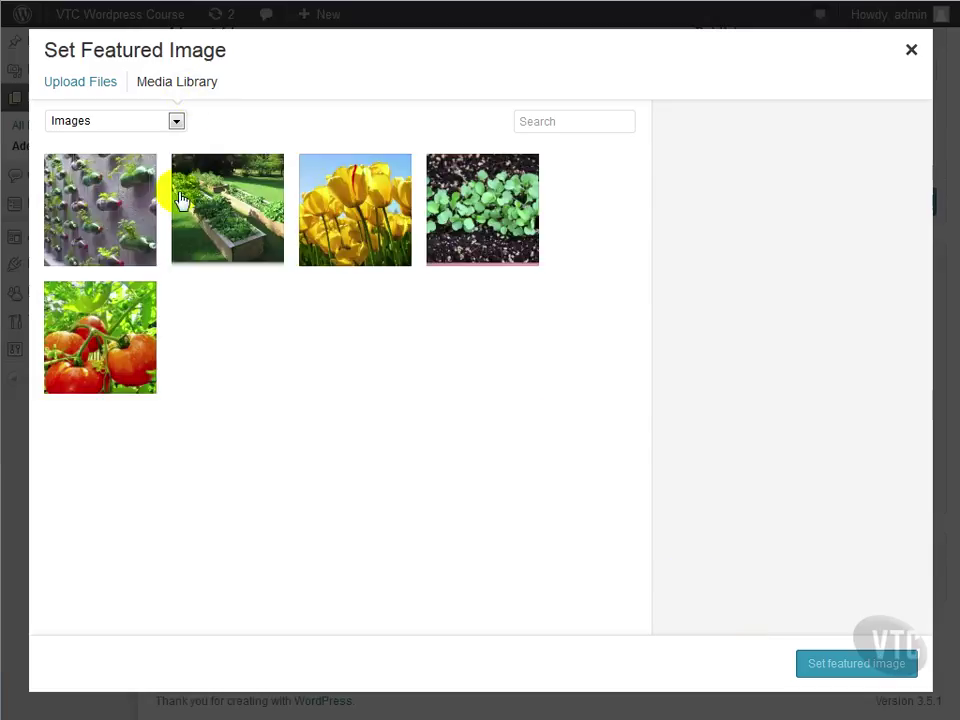
pyautogui.click(377, 206)
pyautogui.click(848, 678)
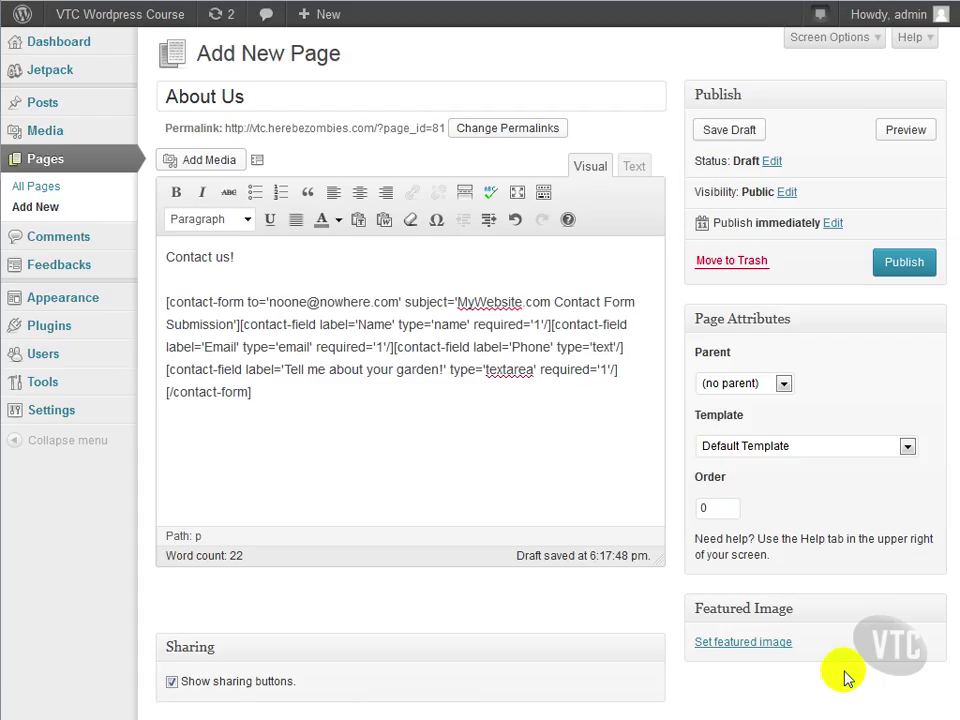